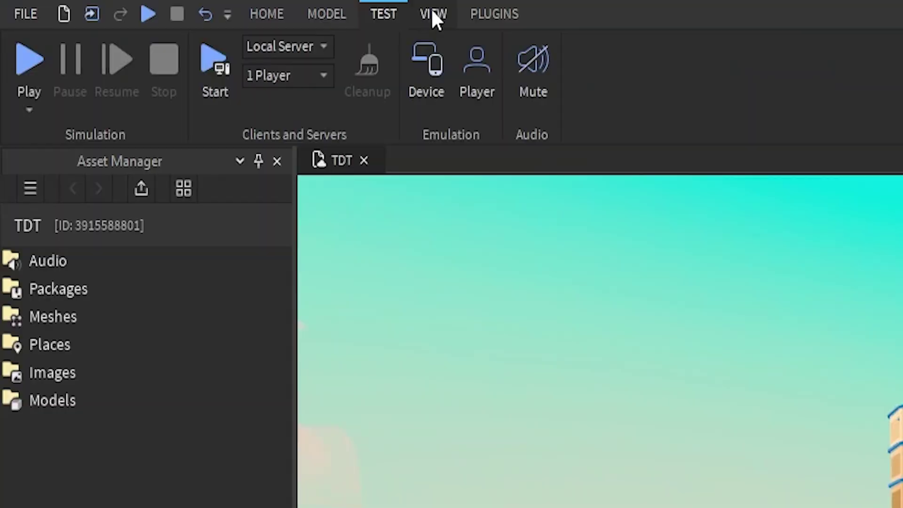
{"action": "left_click", "coordinate": [499, 14]}
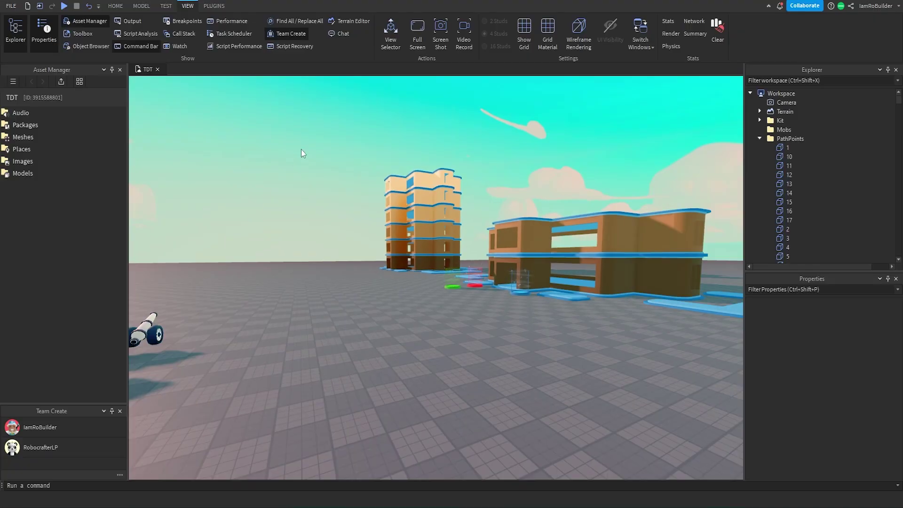
{"action": "right_click_drag", "start_coordinate": [286, 167], "coordinate": [286, 168]}
{"action": "key", "text": "a"}
{"action": "key", "text": "w"}
{"action": "key", "text": "w"}
{"action": "right_click_drag", "start_coordinate": [346, 201], "coordinate": [362, 192]}
{"action": "key", "text": "s"}
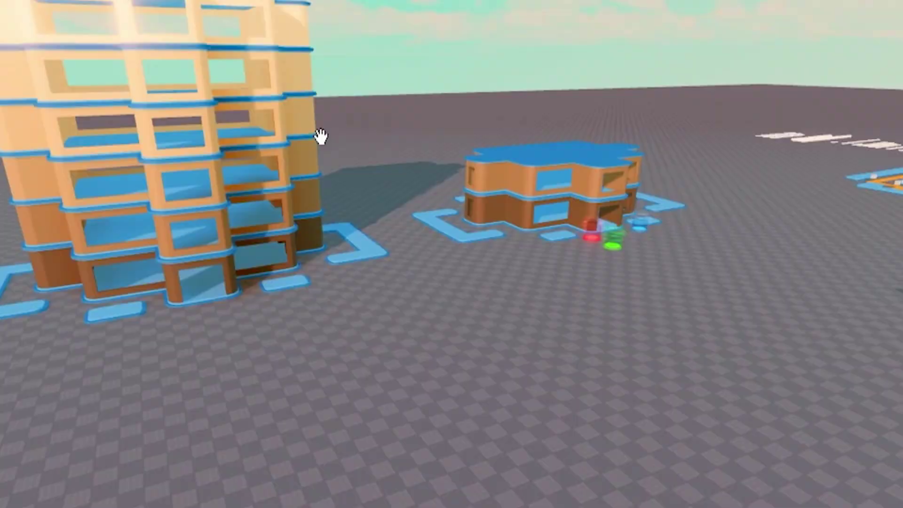
{"action": "left_click", "coordinate": [315, 134]}
{"action": "key", "text": "s"}
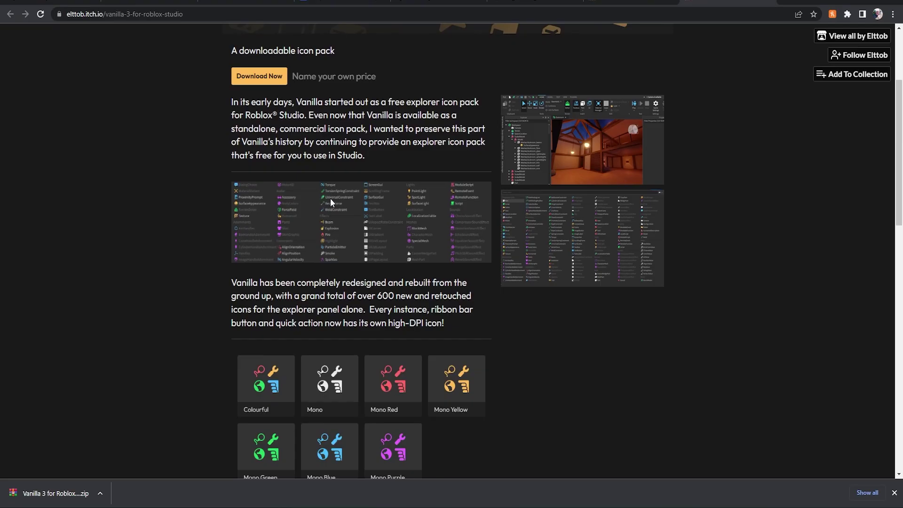
Examine the Vanilla 3 page, including the enlarged explorer icon preview and the Colourful and Mono colour variants
{"action": "left_click", "coordinate": [578, 251]}
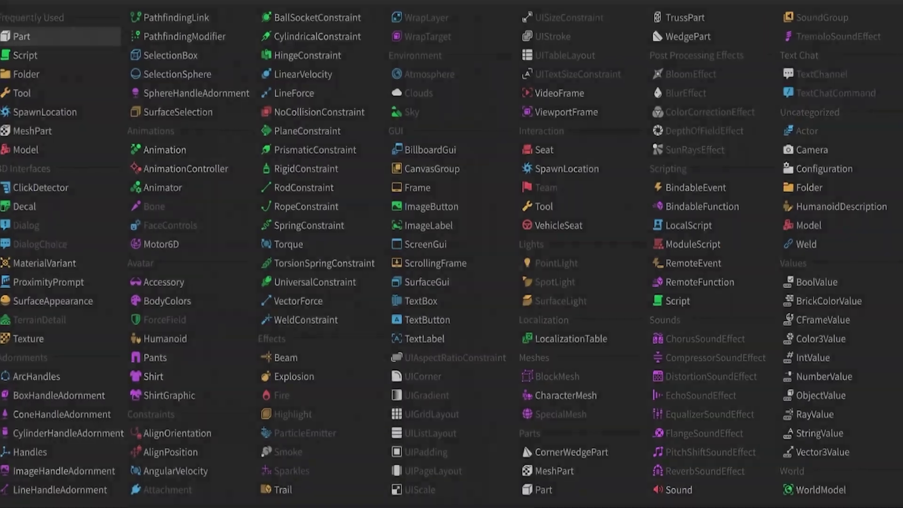
{"action": "left_click", "coordinate": [871, 238]}
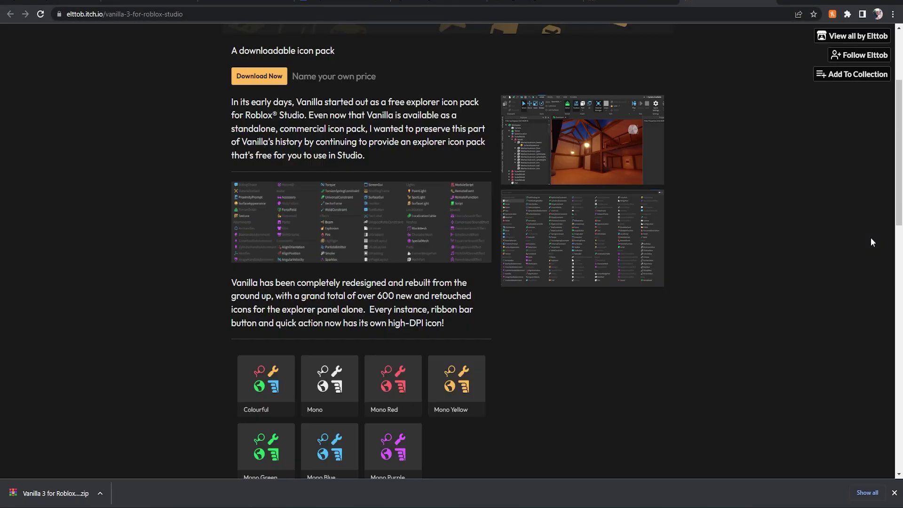
{"action": "scroll", "coordinate": [593, 246], "scroll_direction": "down", "scroll_amount": 2}
{"action": "scroll", "coordinate": [331, 267], "scroll_direction": "down", "scroll_amount": 1}
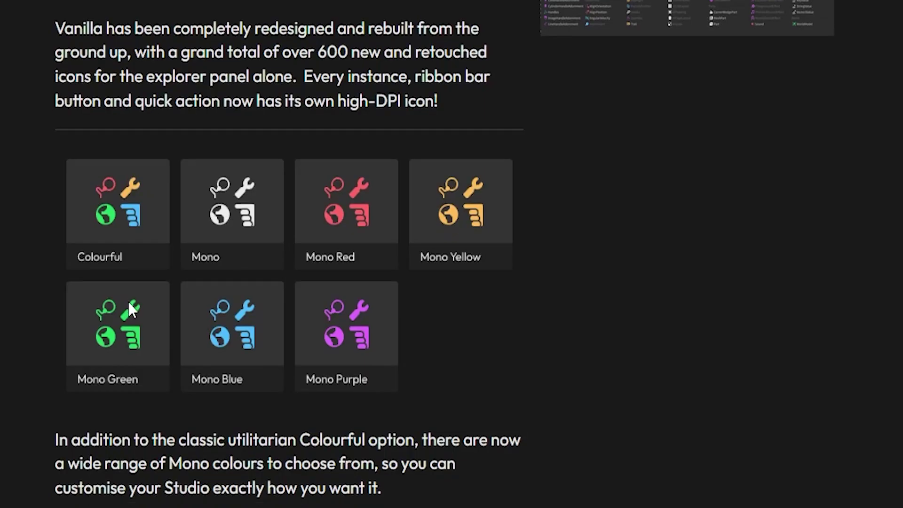
{"action": "scroll", "coordinate": [299, 286], "scroll_direction": "down", "scroll_amount": 7}
{"action": "scroll", "coordinate": [187, 301], "scroll_direction": "down", "scroll_amount": 5}
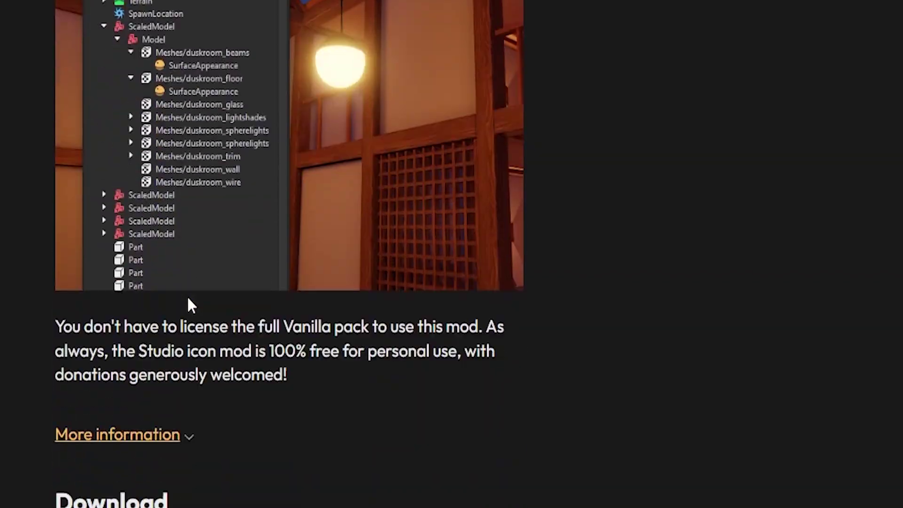
{"action": "scroll", "coordinate": [195, 282], "scroll_direction": "up", "scroll_amount": 5}
{"action": "scroll", "coordinate": [309, 311], "scroll_direction": "up", "scroll_amount": 14}
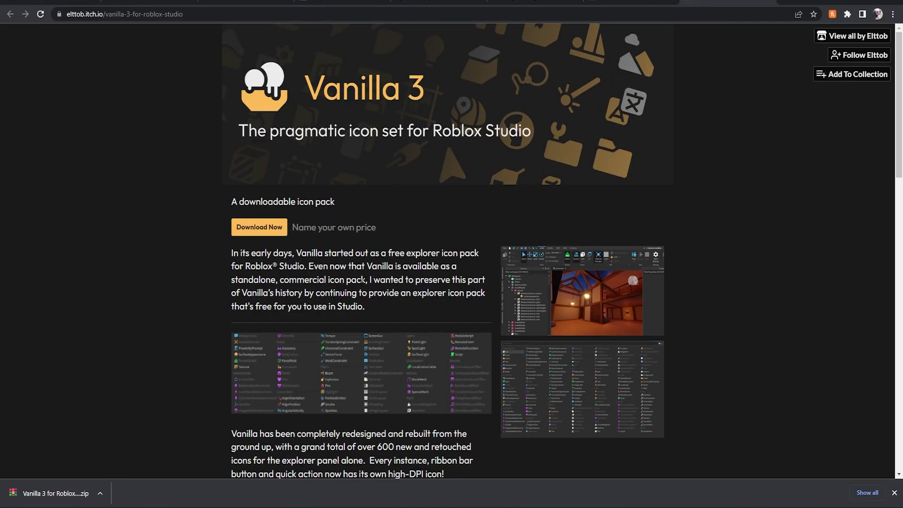
Put the downloaded Vanilla 3 zip archive from the browser on the desktop and extract it there
{"action": "left_click", "coordinate": [269, 229]}
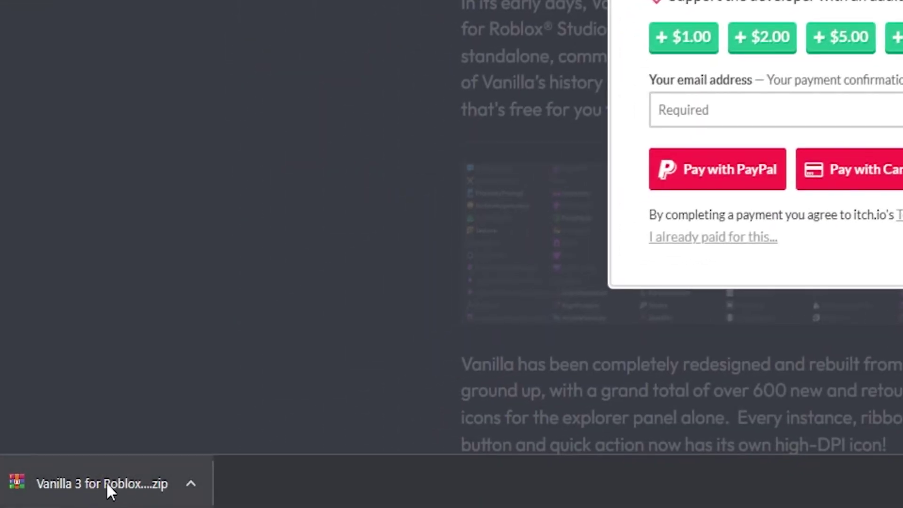
{"action": "key", "text": "Escape"}
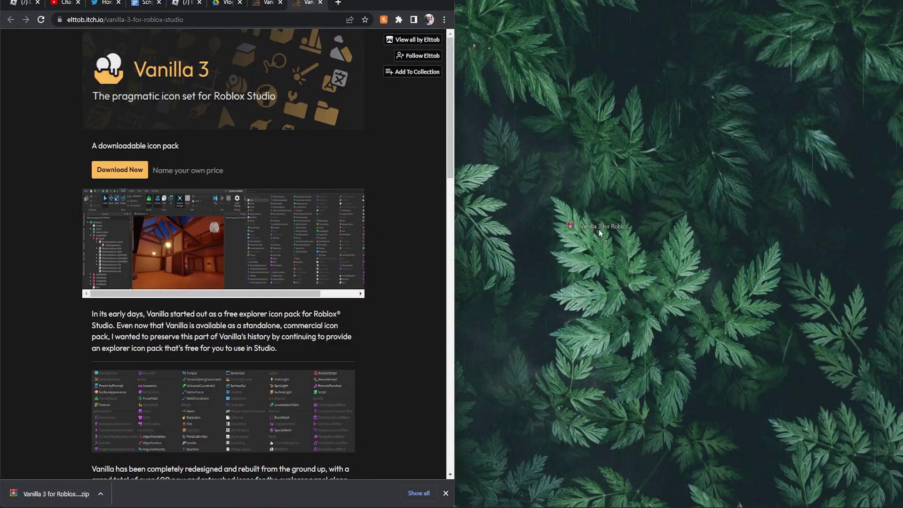
{"action": "left_click_drag", "start_coordinate": [599, 230], "coordinate": [590, 221]}
{"action": "left_click", "coordinate": [455, 185]}
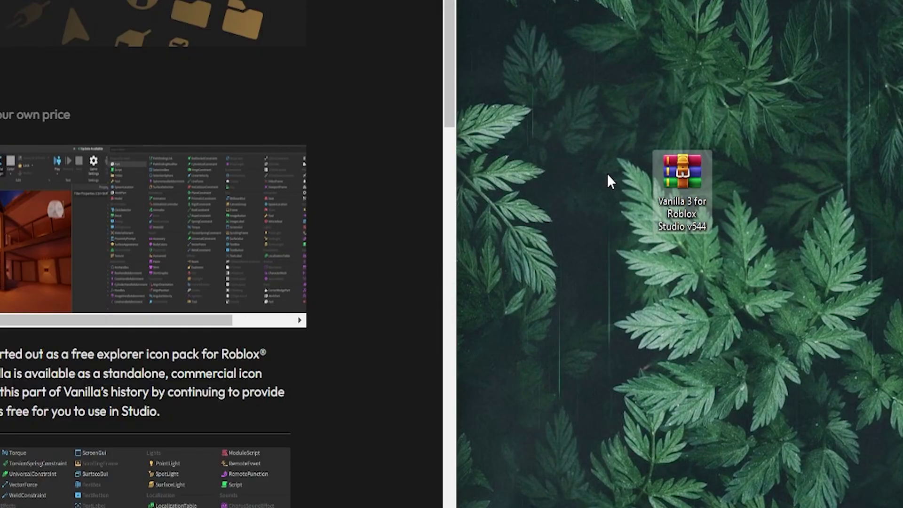
{"action": "right_click", "coordinate": [591, 210]}
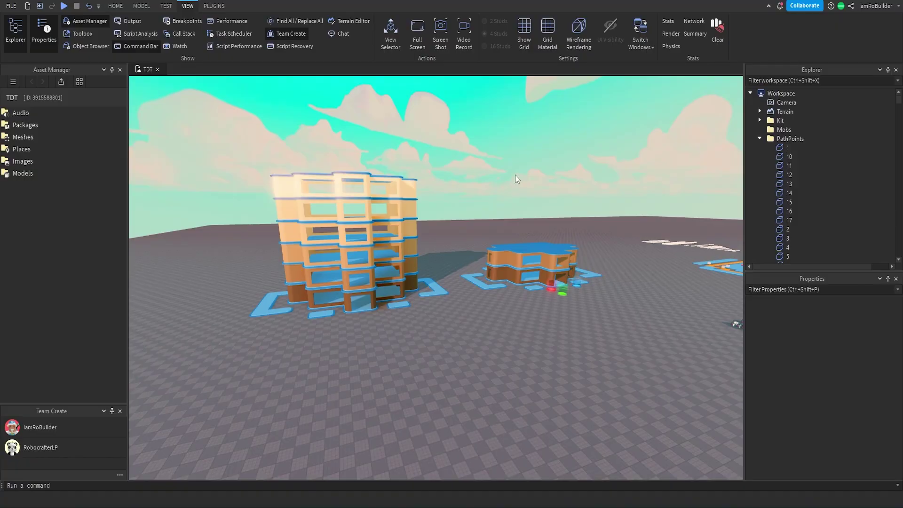
{"action": "right_click_drag", "start_coordinate": [495, 171], "coordinate": [493, 171]}
{"action": "left_click", "coordinate": [494, 171]}
{"action": "key", "text": "w"}
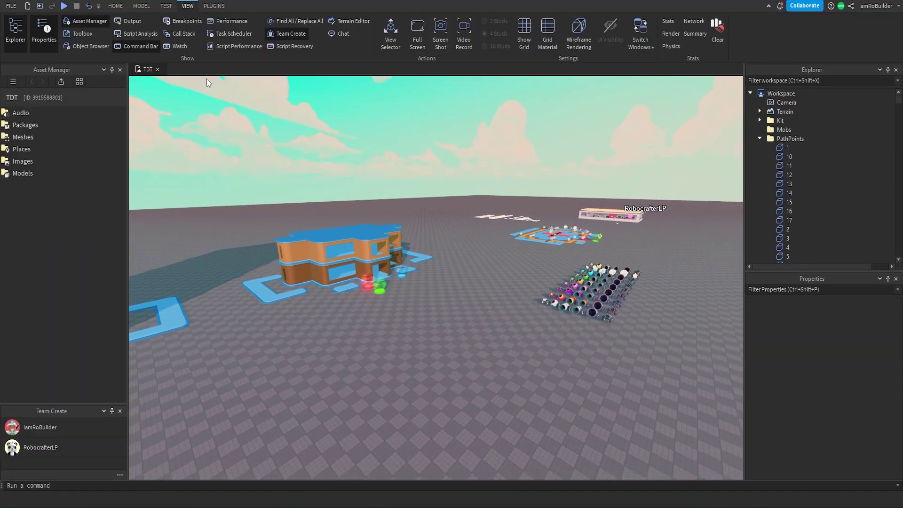
{"action": "key", "text": "s"}
In Roblox Studio, set the Custom Icon Dir to the desktop folder Vanilla 3 for Roblox Studio v544 > Colourful > Dark, and restart
{"action": "left_click", "coordinate": [12, 9]}
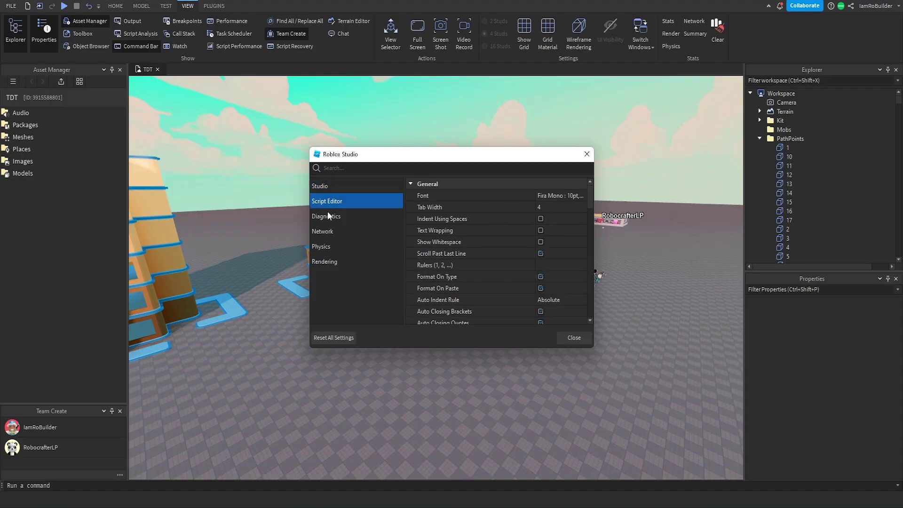
{"action": "left_click", "coordinate": [326, 232]}
{"action": "left_click", "coordinate": [325, 186]}
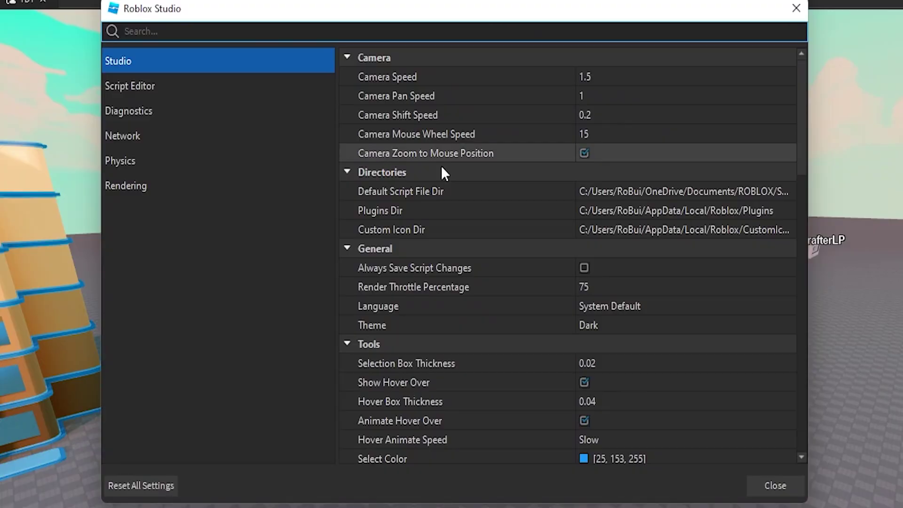
{"action": "left_click", "coordinate": [438, 229]}
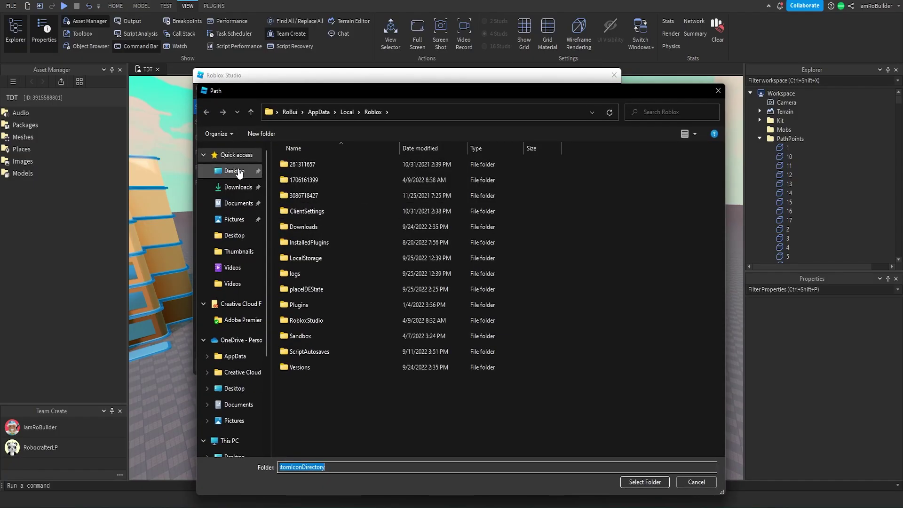
{"action": "left_click", "coordinate": [239, 172]}
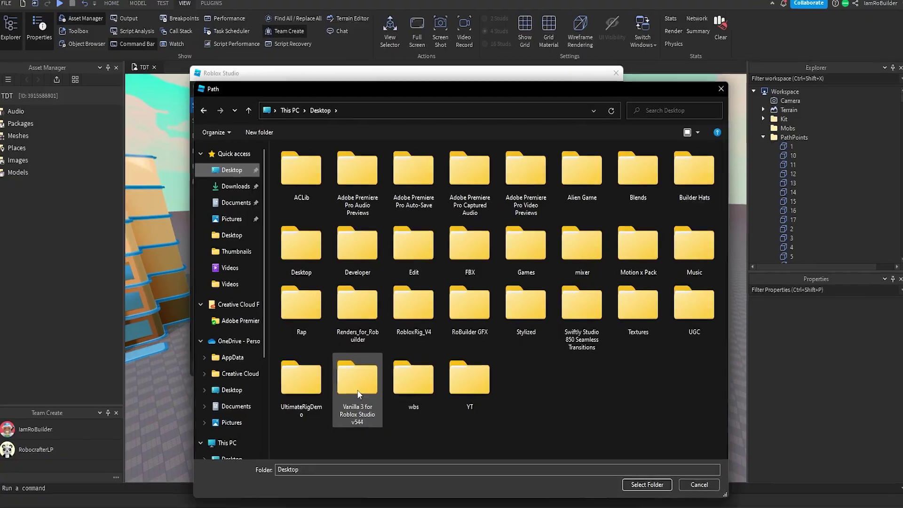
{"action": "double_click", "coordinate": [389, 338]}
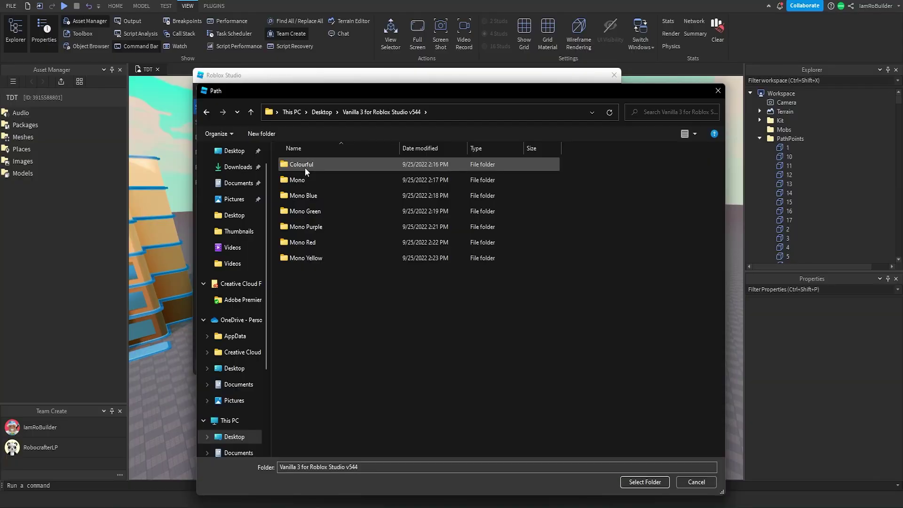
{"action": "double_click", "coordinate": [305, 167]}
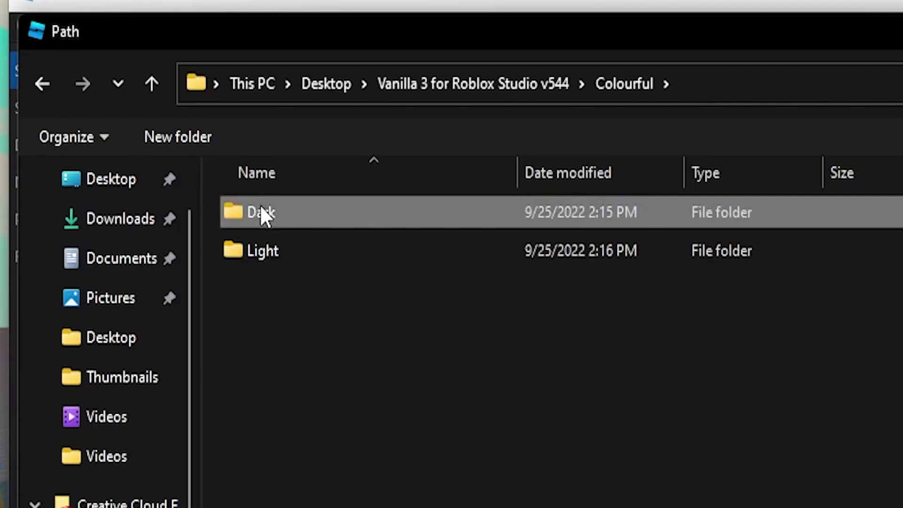
{"action": "double_click", "coordinate": [296, 165]}
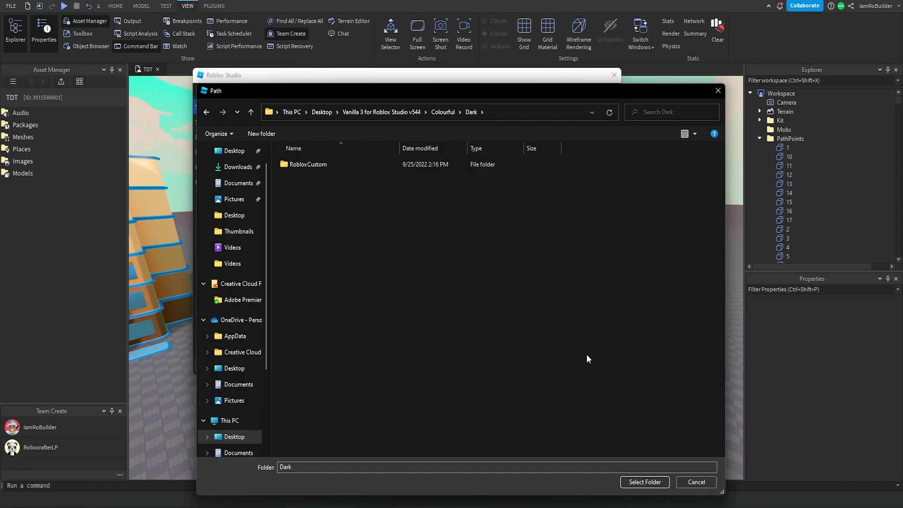
{"action": "left_click", "coordinate": [641, 484]}
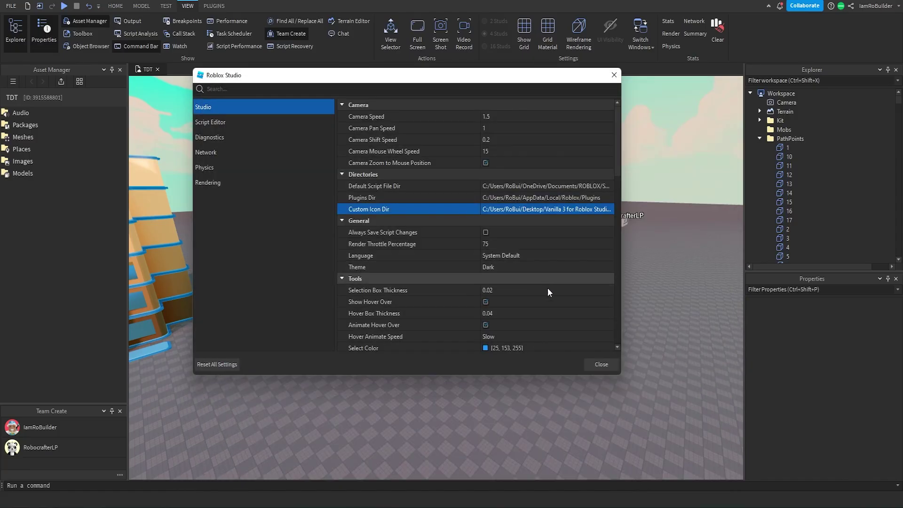
{"action": "left_click", "coordinate": [601, 364]}
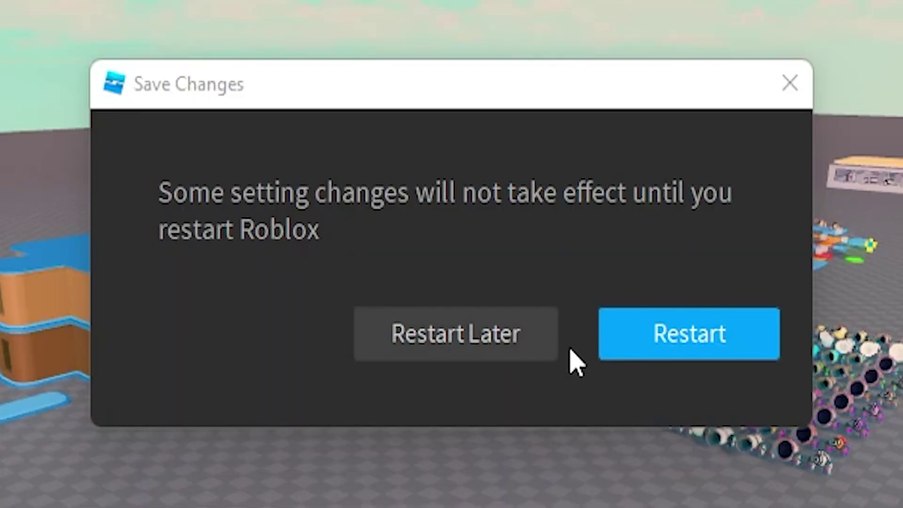
{"action": "left_click", "coordinate": [677, 337]}
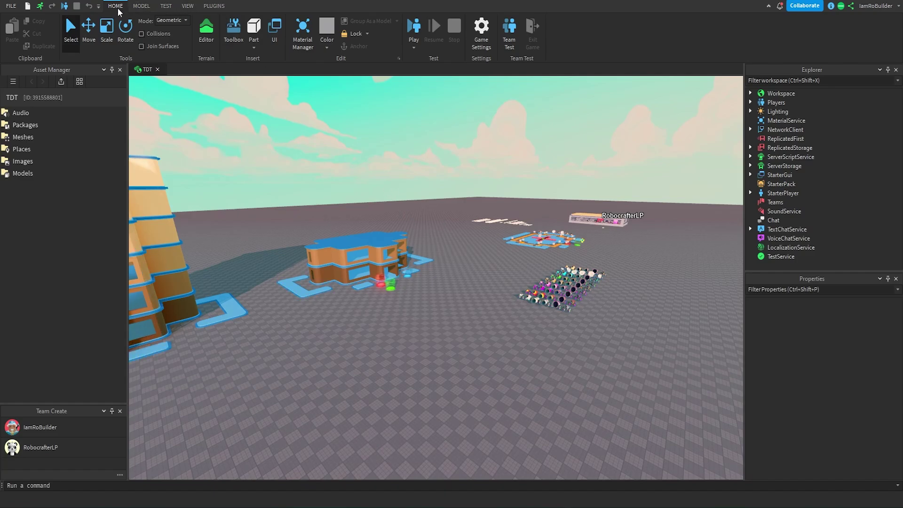
Examine the Colourful icons in the Model and View ribbons and on the Workspace objects in the Explorer
{"action": "left_click", "coordinate": [140, 6]}
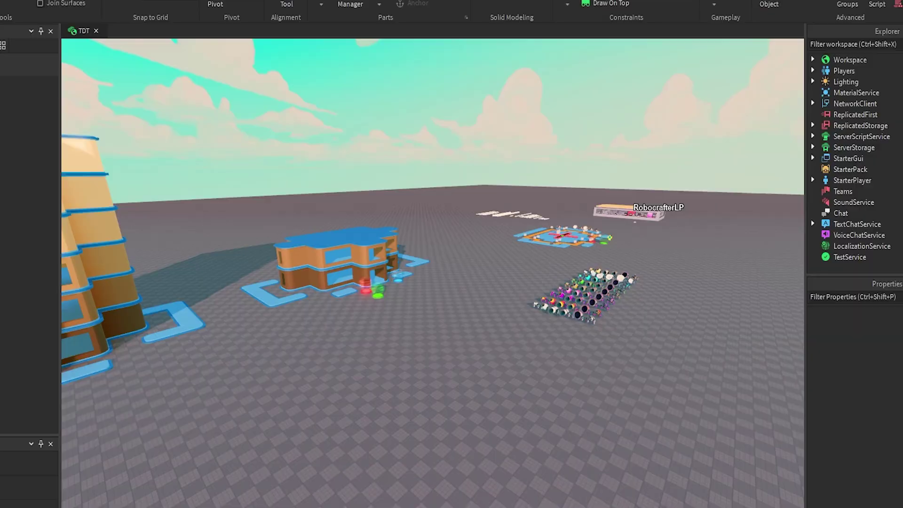
{"action": "left_click", "coordinate": [190, 6]}
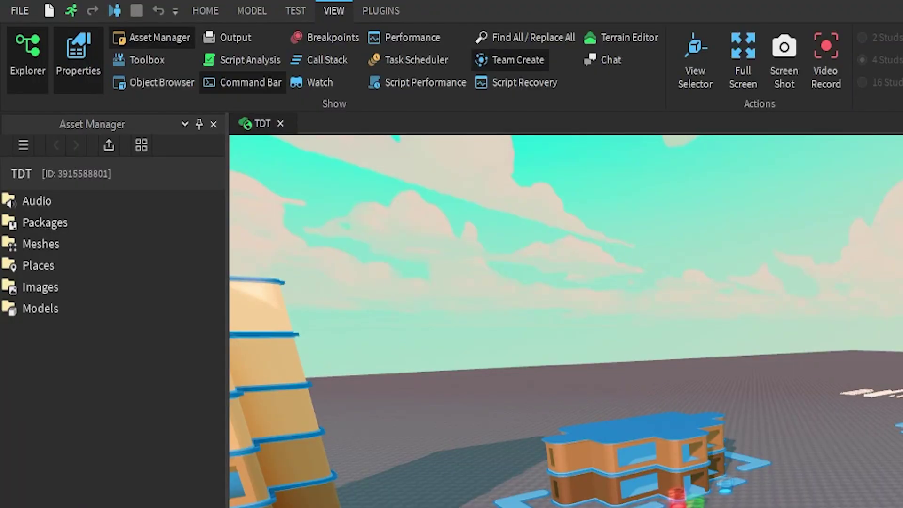
{"action": "scroll", "coordinate": [699, 210], "scroll_direction": "down", "scroll_amount": 3}
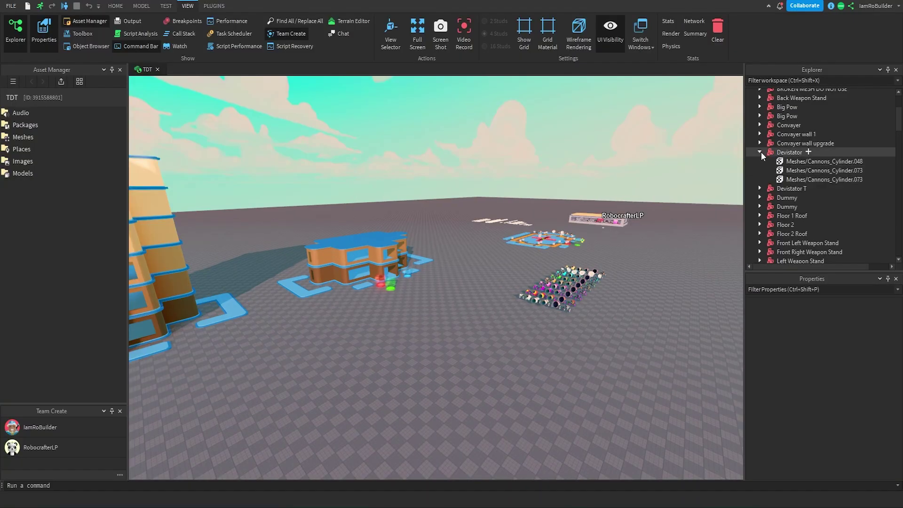
{"action": "left_click", "coordinate": [670, 181]}
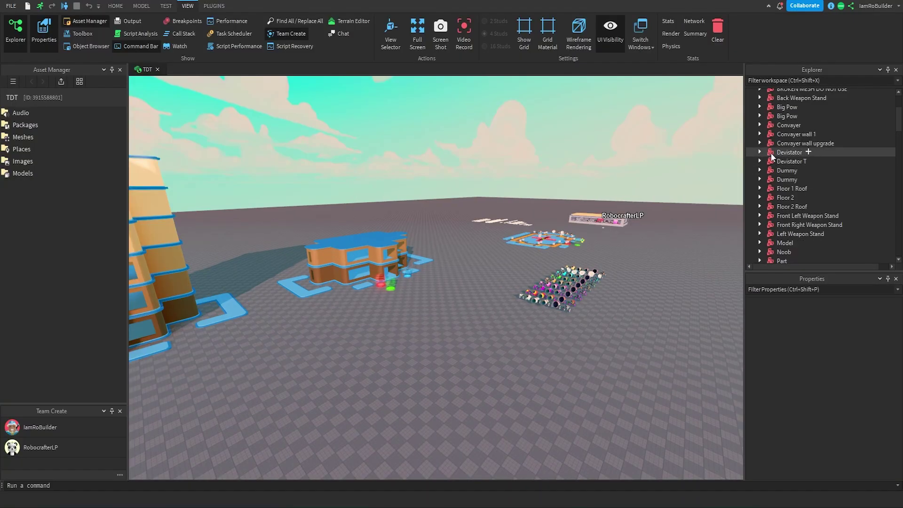
{"action": "scroll", "coordinate": [816, 224], "scroll_direction": "down", "scroll_amount": 9}
{"action": "scroll", "coordinate": [812, 217], "scroll_direction": "up", "scroll_amount": 12}
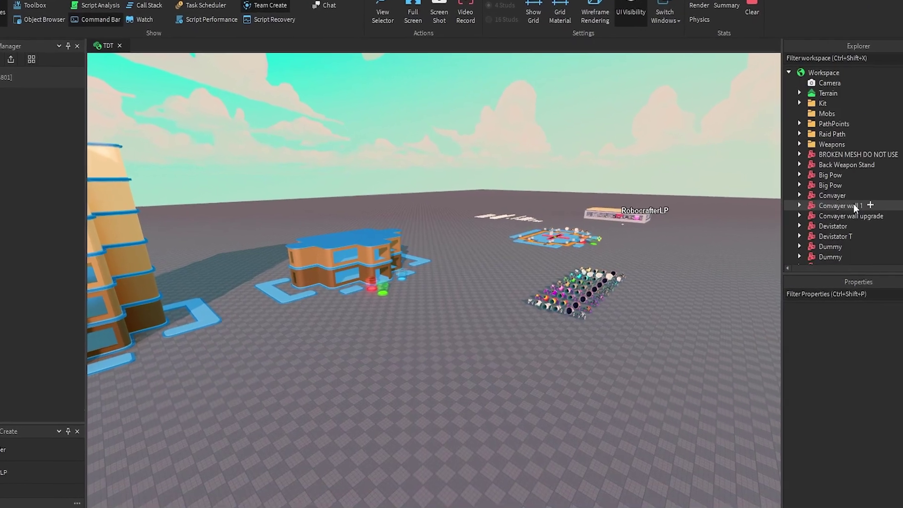
{"action": "scroll", "coordinate": [805, 207], "scroll_direction": "down", "scroll_amount": 4}
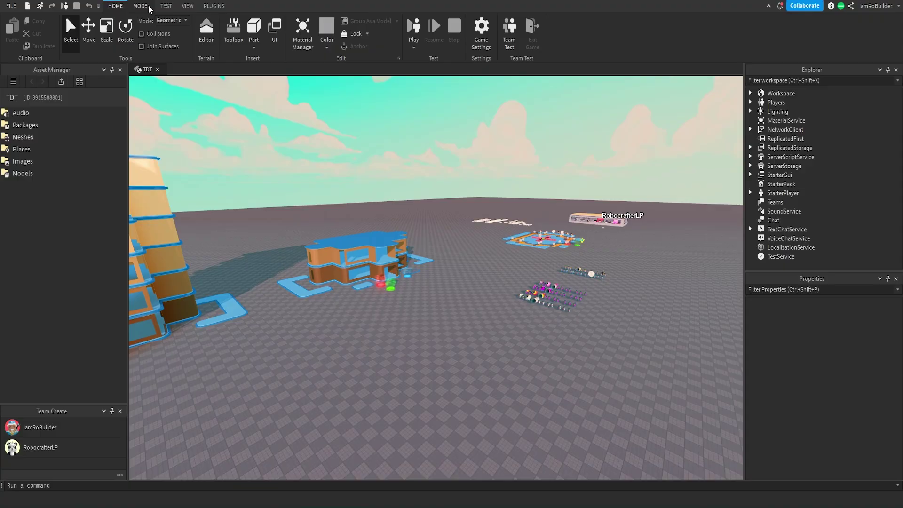
Look over the Mono icons across the Model, Test, View, Plugins and Home ribbons
{"action": "left_click", "coordinate": [142, 6]}
{"action": "left_click", "coordinate": [166, 6]}
{"action": "left_click", "coordinate": [188, 6]}
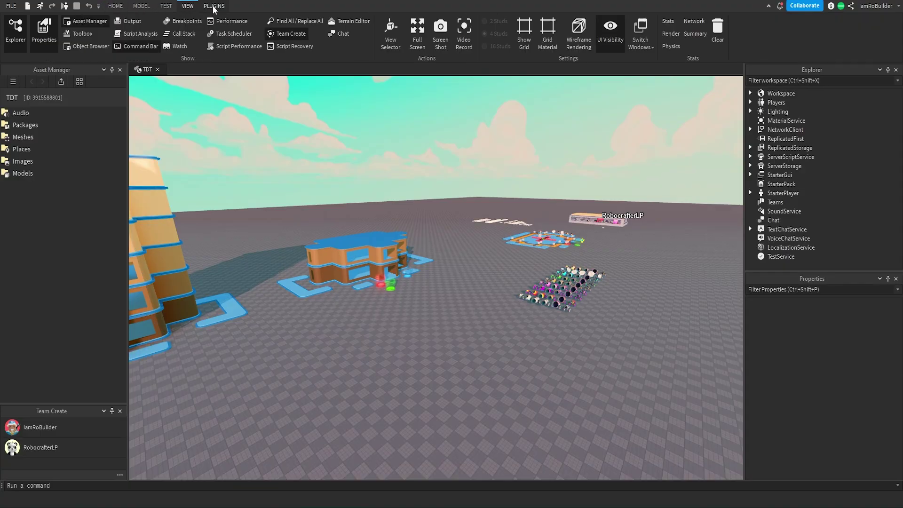
{"action": "left_click", "coordinate": [212, 6]}
{"action": "left_click", "coordinate": [187, 6]}
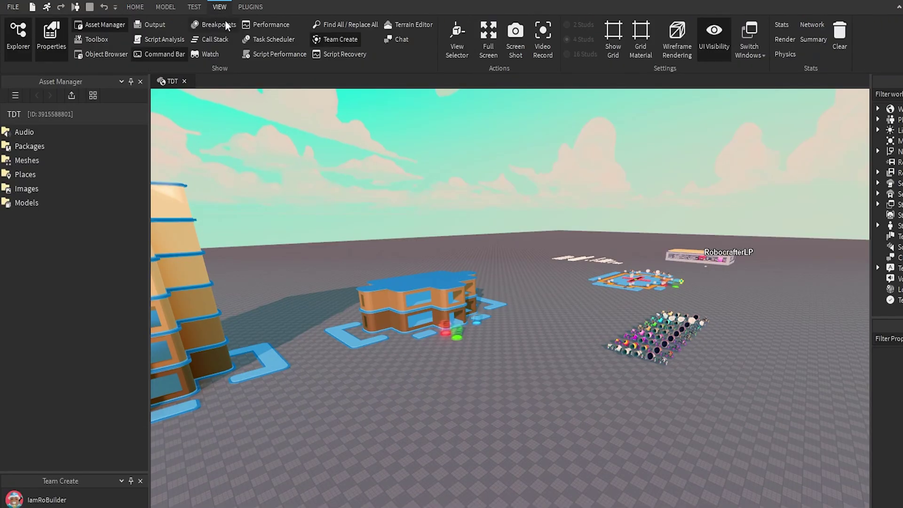
{"action": "left_click", "coordinate": [135, 7]}
Set the Custom Icon Dir to the folder Vanilla 3 for Roblox Studio v544 > Mono > Dark > RobloxCustom, restart, and close the settings
{"action": "left_click", "coordinate": [13, 7]}
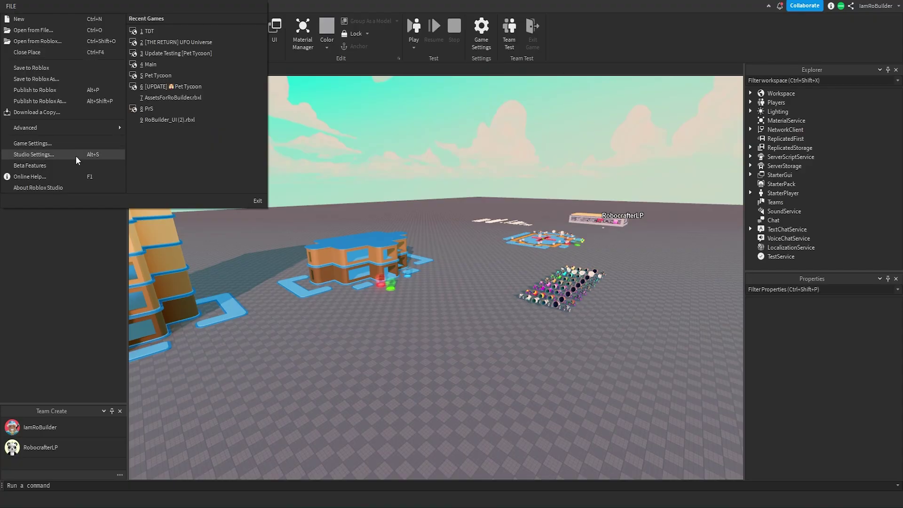
{"action": "left_click", "coordinate": [52, 154]}
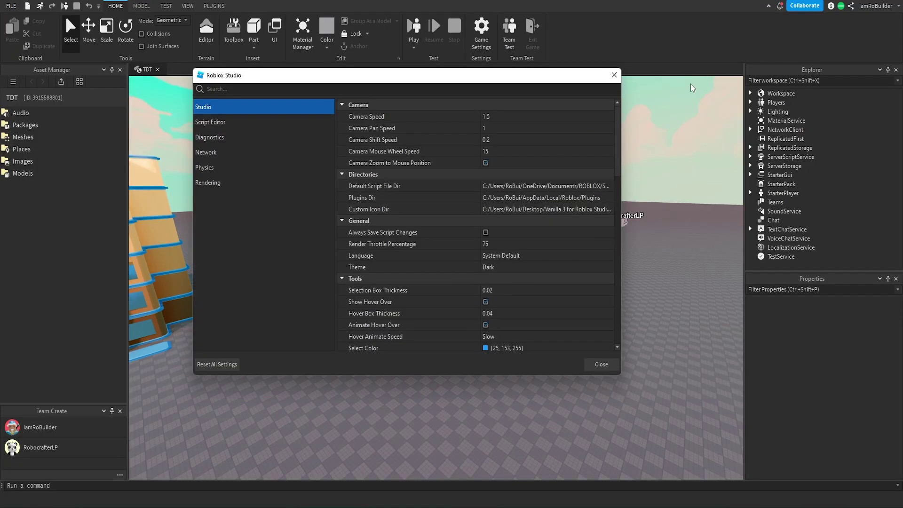
{"action": "left_click", "coordinate": [536, 210]}
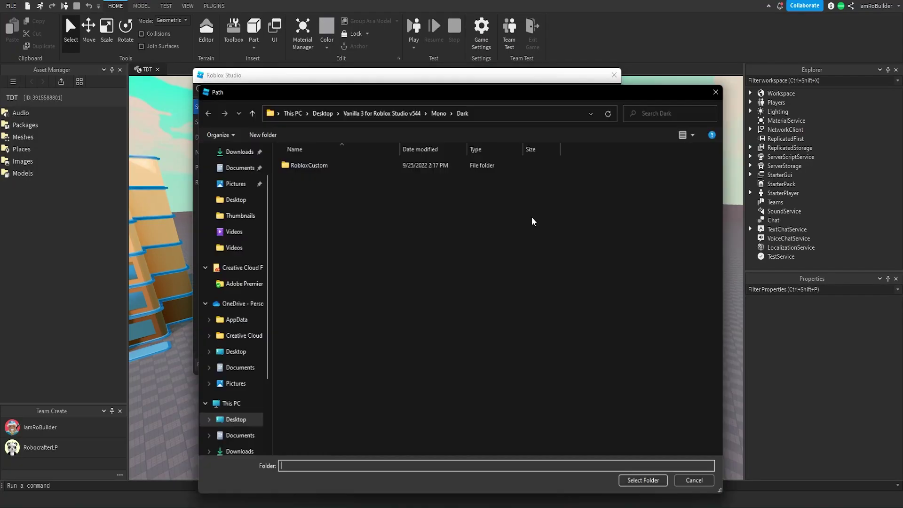
{"action": "double_click", "coordinate": [307, 165]}
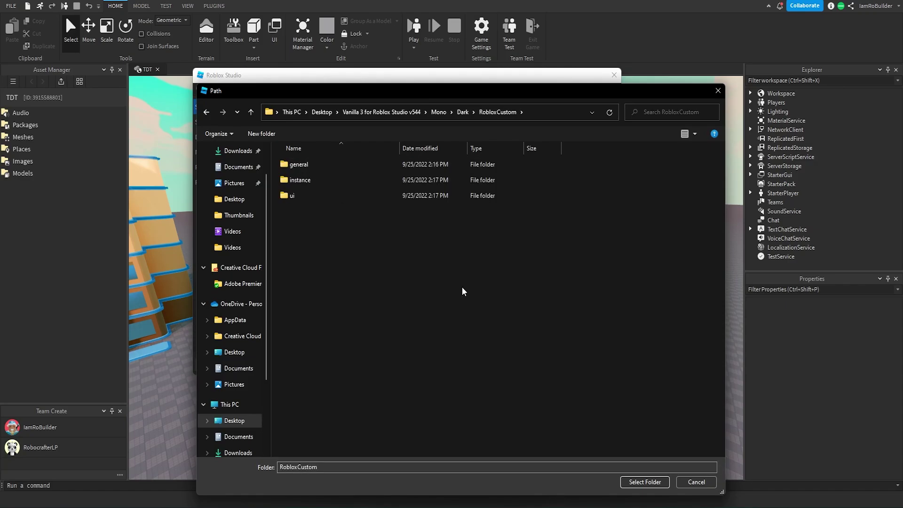
{"action": "left_click", "coordinate": [645, 482]}
{"action": "left_click", "coordinate": [602, 365]}
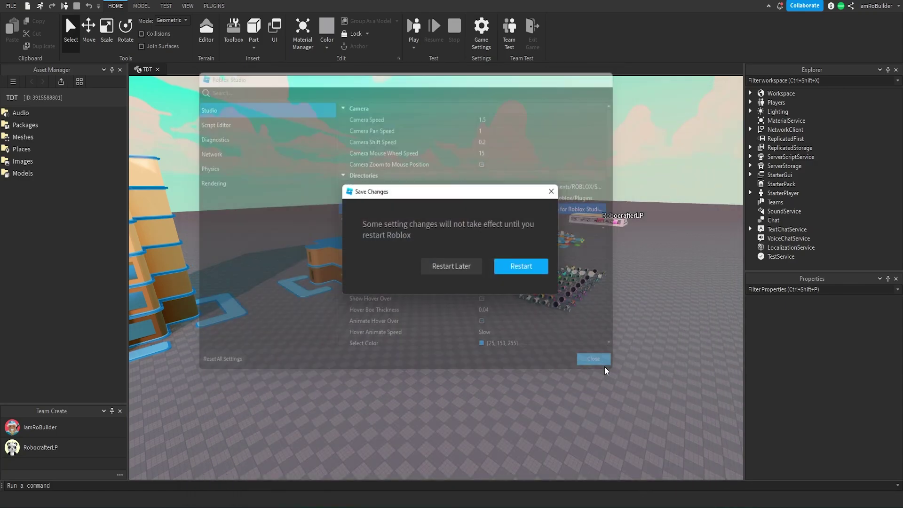
{"action": "left_click", "coordinate": [525, 268]}
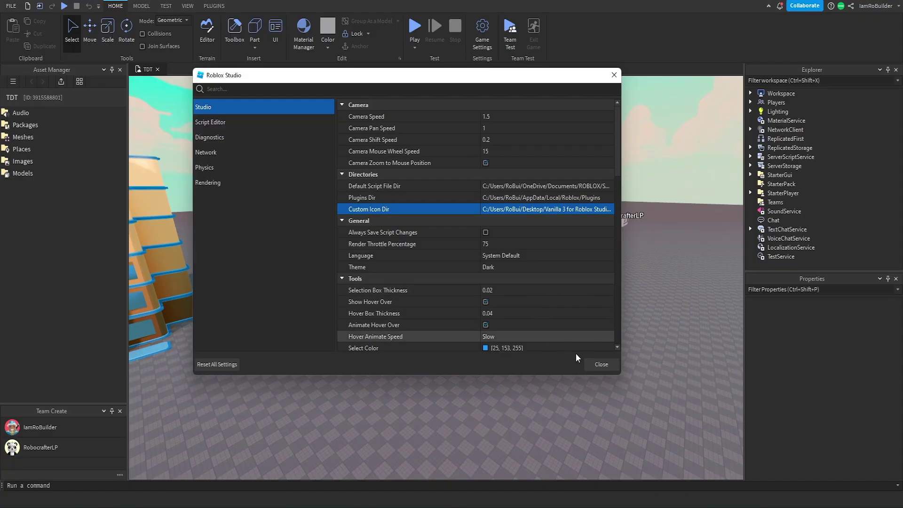
{"action": "left_click", "coordinate": [602, 365]}
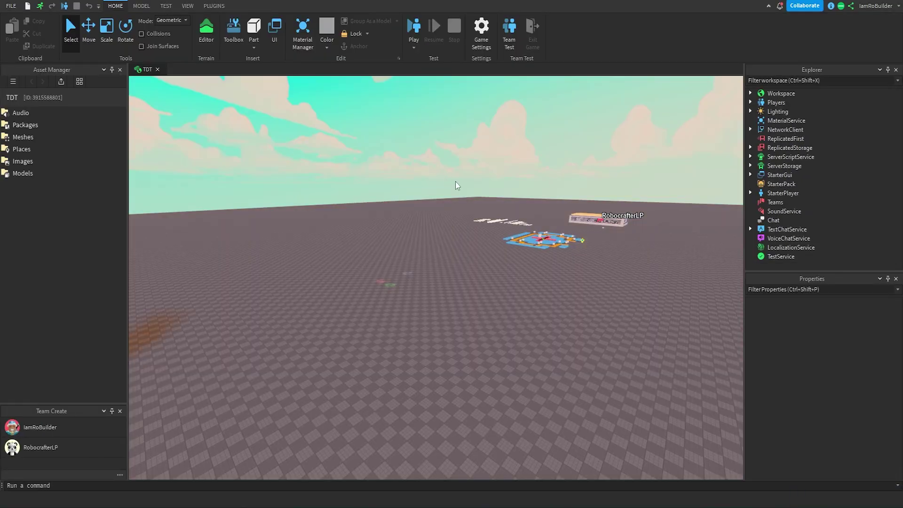
{"action": "mouse_move", "coordinate": [454, 216]}
{"action": "right_mouse_down"}
{"action": "mouse_move", "coordinate": [473, 209]}
{"action": "mouse_move", "coordinate": [459, 231]}
{"action": "mouse_move", "coordinate": [454, 206]}
{"action": "right_mouse_up"}
{"action": "key", "text": "w"}
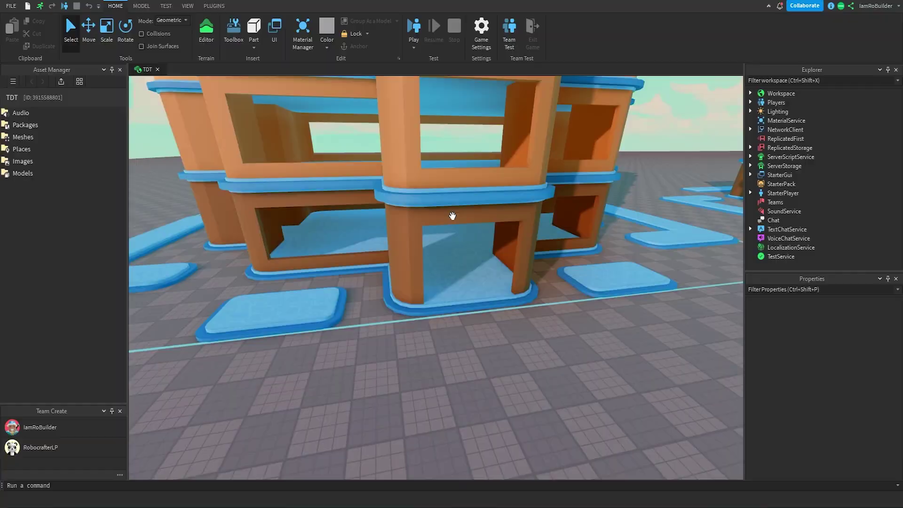
{"action": "right_click_drag", "start_coordinate": [453, 216], "coordinate": [469, 226]}
{"action": "key", "text": "d"}
{"action": "key", "text": "w"}
{"action": "key", "text": "d"}
{"action": "key", "text": "s"}
{"action": "scroll", "coordinate": [453, 221], "scroll_direction": "down", "scroll_amount": 10}
{"action": "key", "text": "a"}
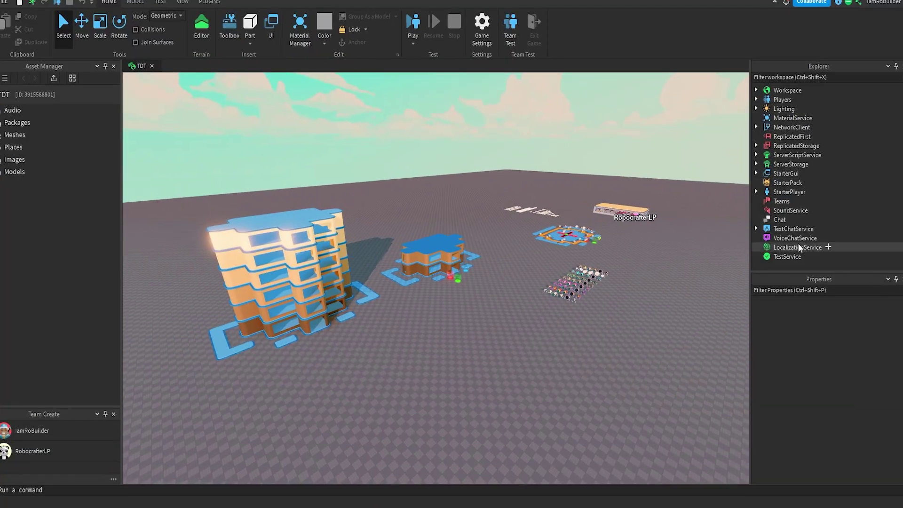
{"action": "key", "text": "w"}
{"action": "key", "text": "d"}
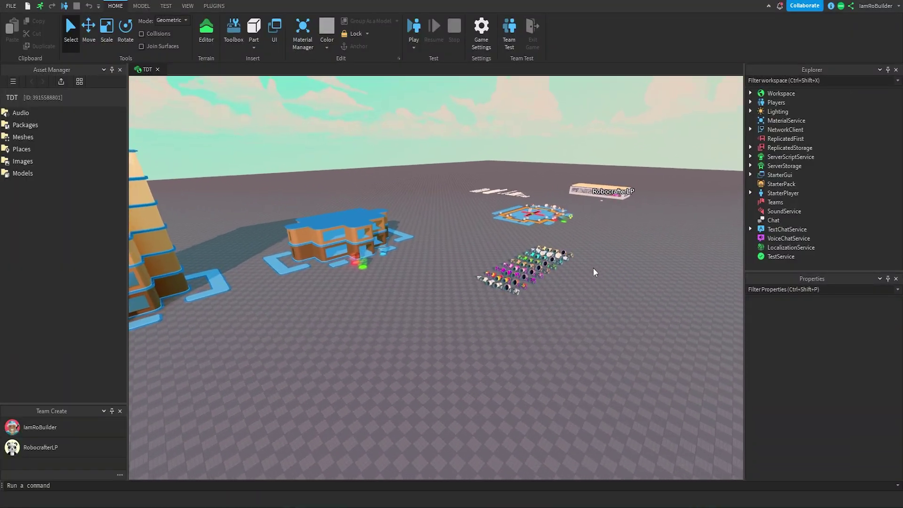
{"action": "key", "text": "w"}
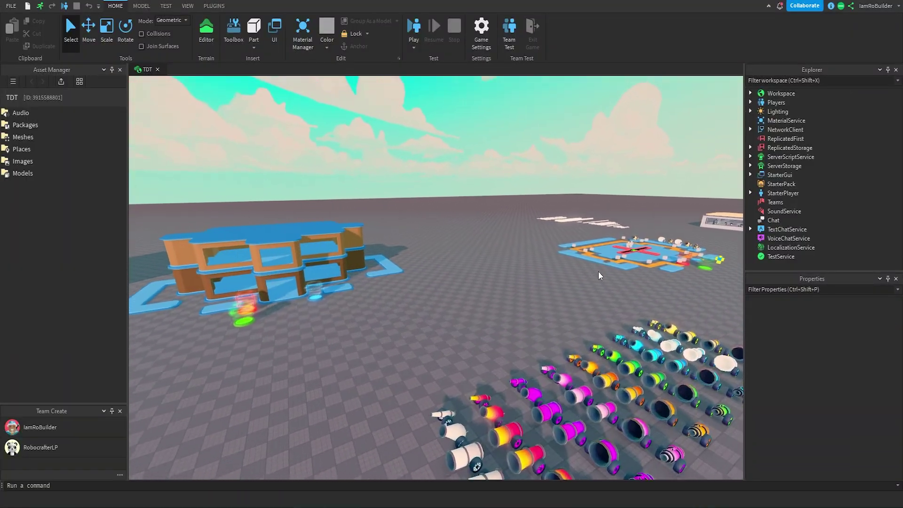
{"action": "key", "text": "d"}
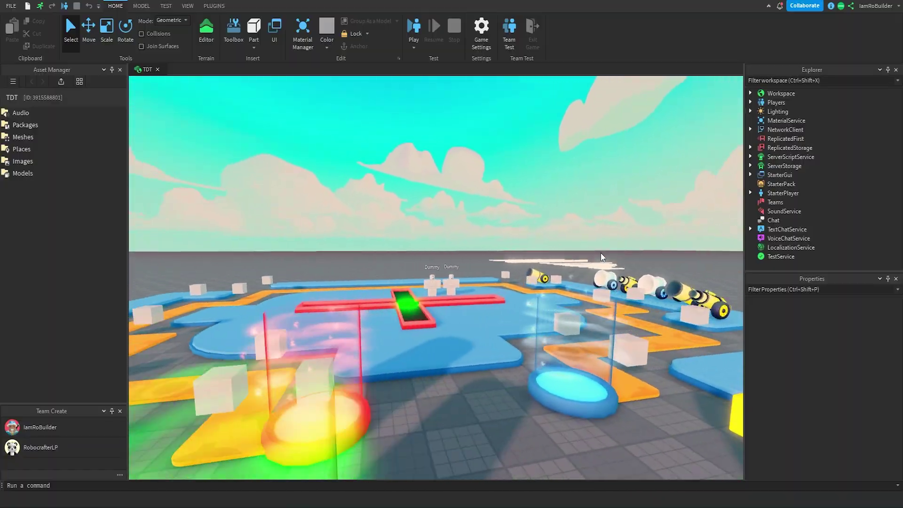
{"action": "key", "text": "s"}
{"action": "key", "text": "a"}
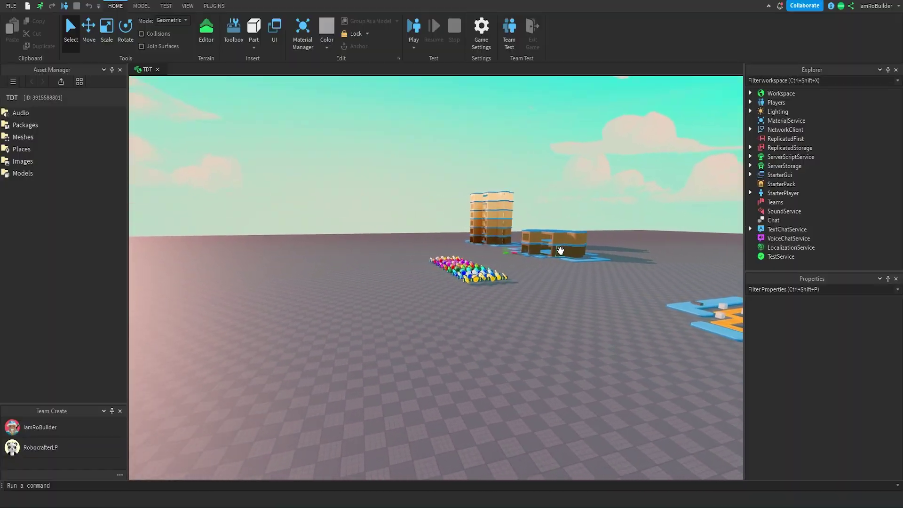
{"action": "key", "text": "w"}
{"action": "key", "text": "a"}
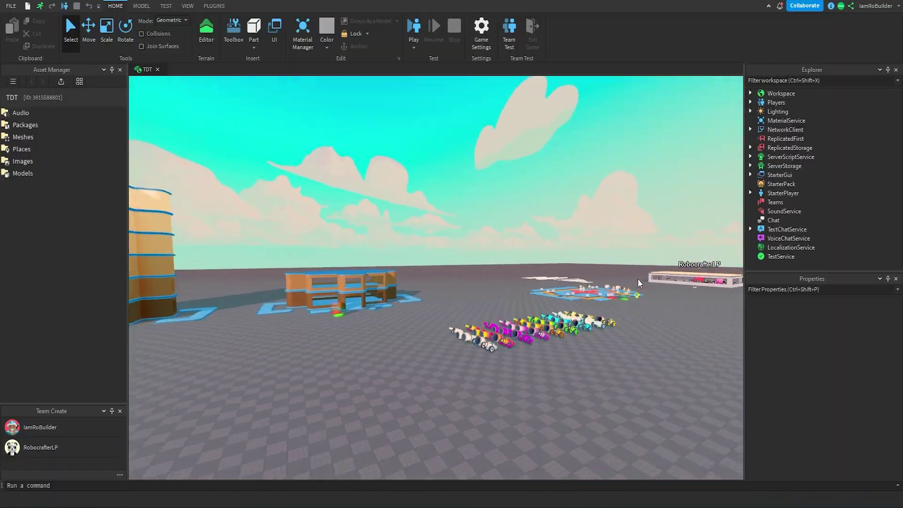